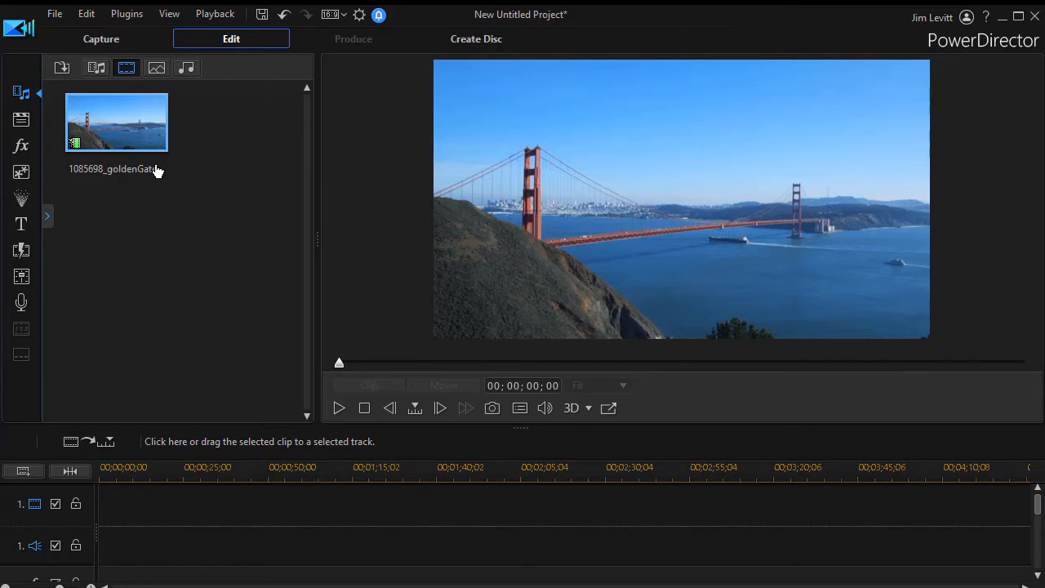
# - Place the Golden Gate clip at the start of video track 1 and preview it briefly
pyautogui.moveTo(121, 133); pyautogui.dragTo(122, 504)
pyautogui.click(339, 409)
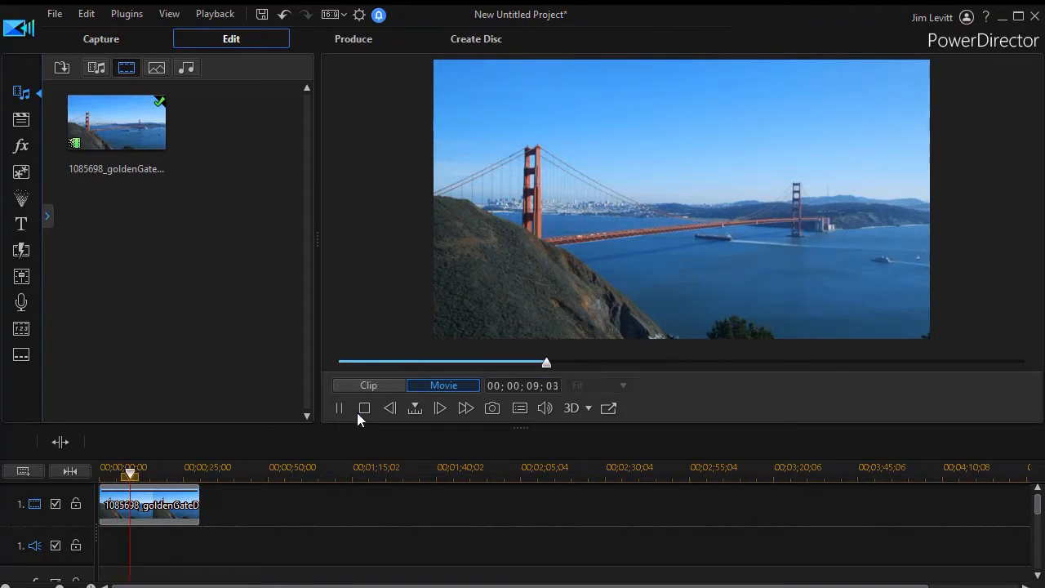
pyautogui.click(364, 408)
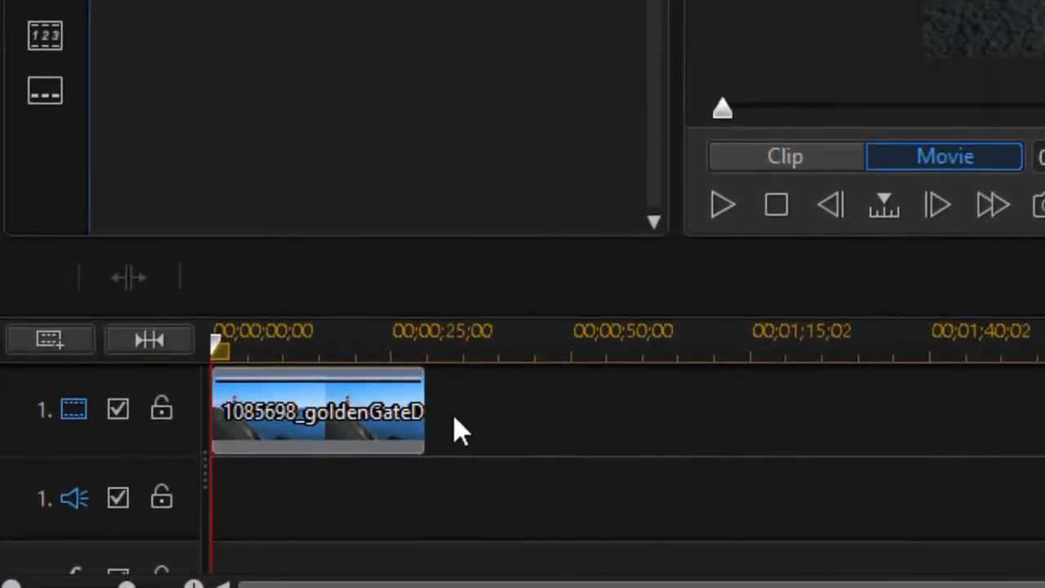
# - Open the timeline clip in Crop/Zoom/Pan and briefly preview its playback there
pyautogui.moveTo(367, 419)
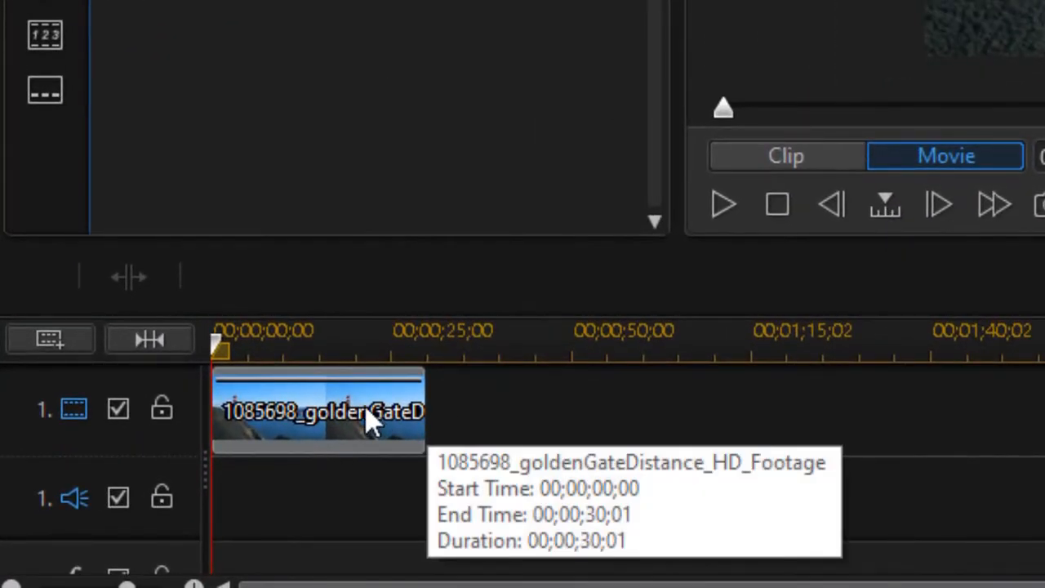
pyautogui.click(369, 418)
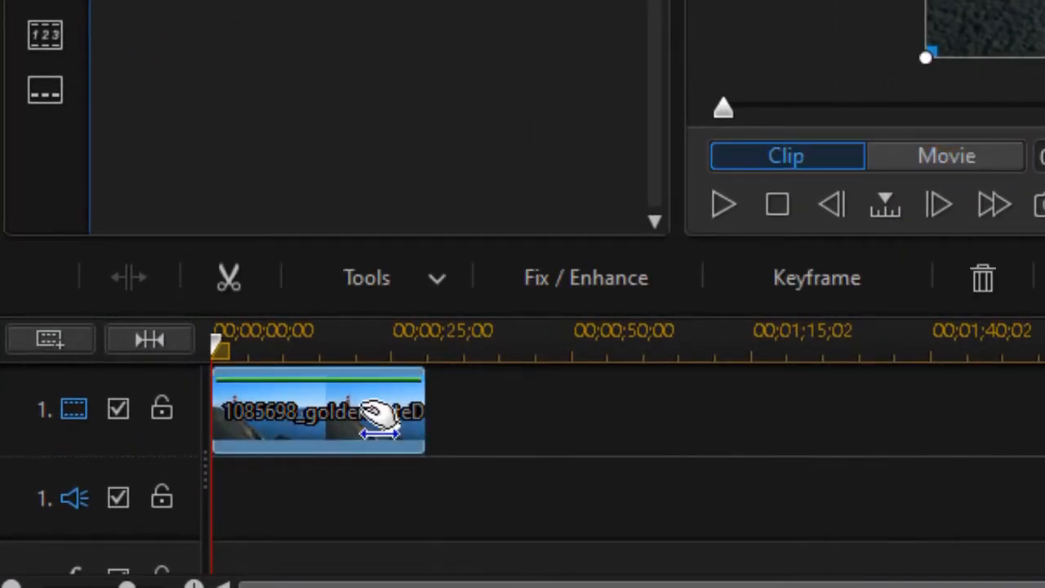
pyautogui.click(445, 280)
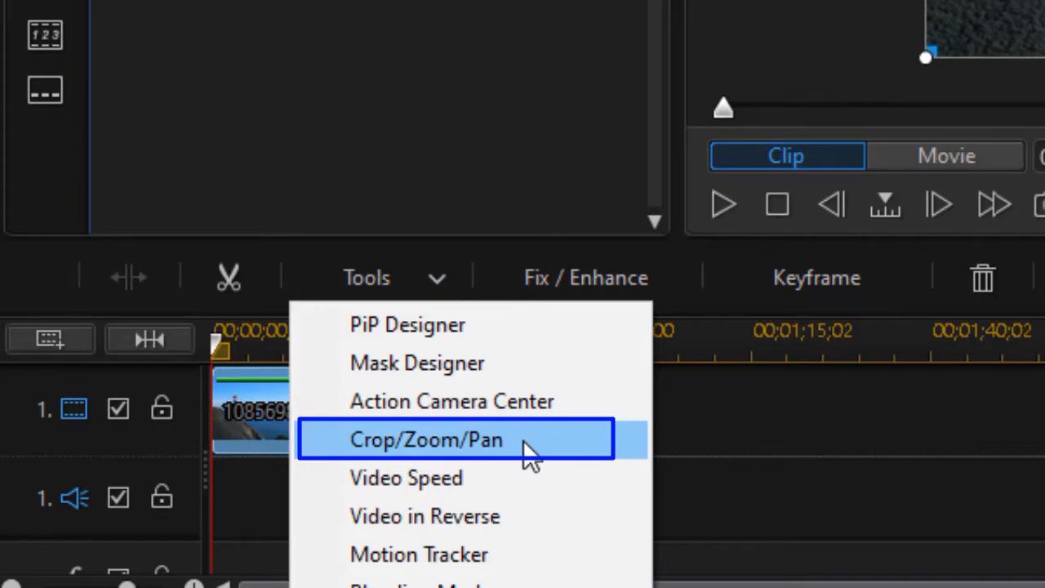
pyautogui.click(523, 442)
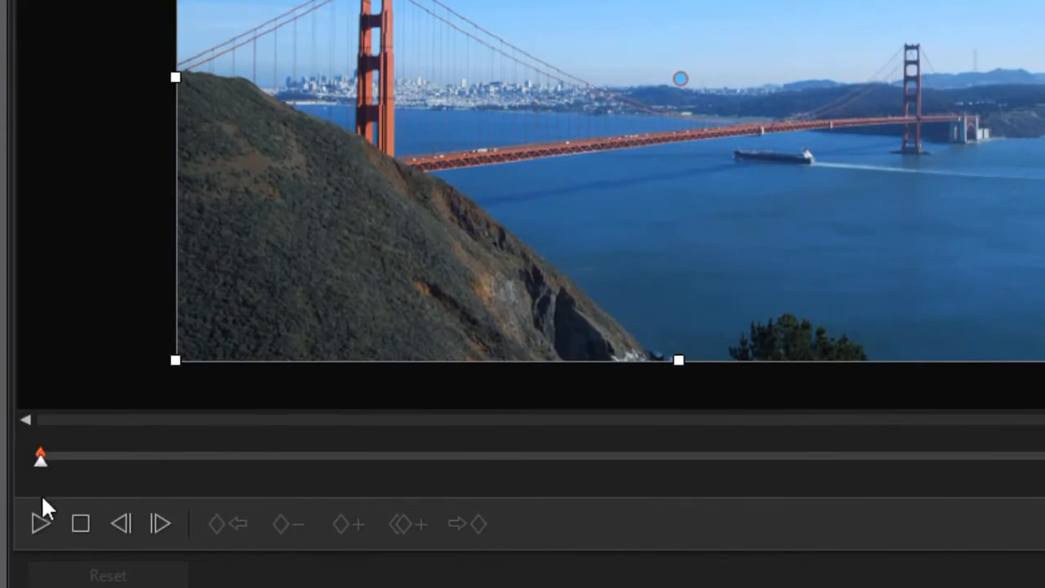
pyautogui.click(39, 526)
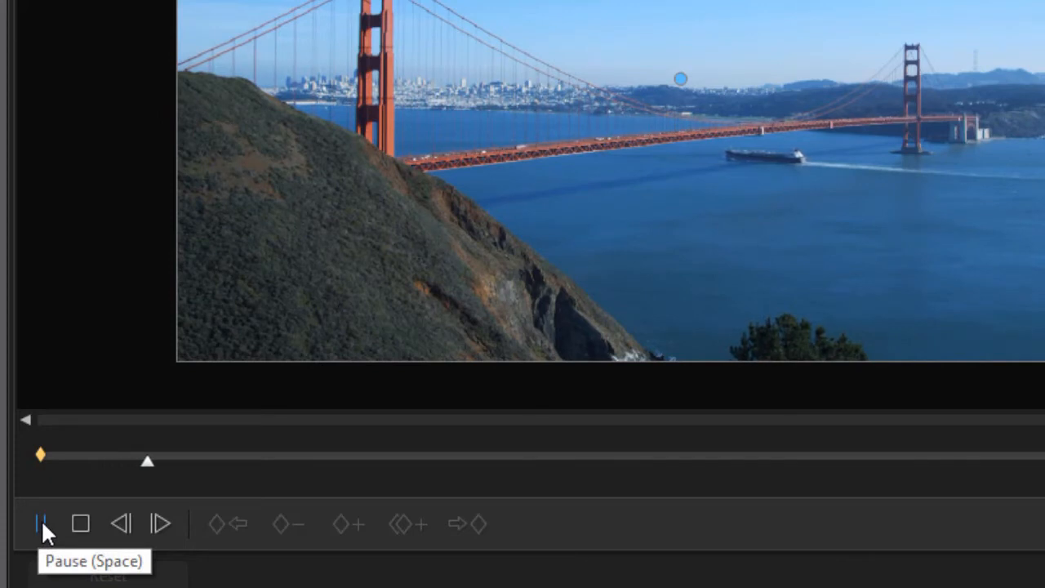
pyautogui.click(79, 525)
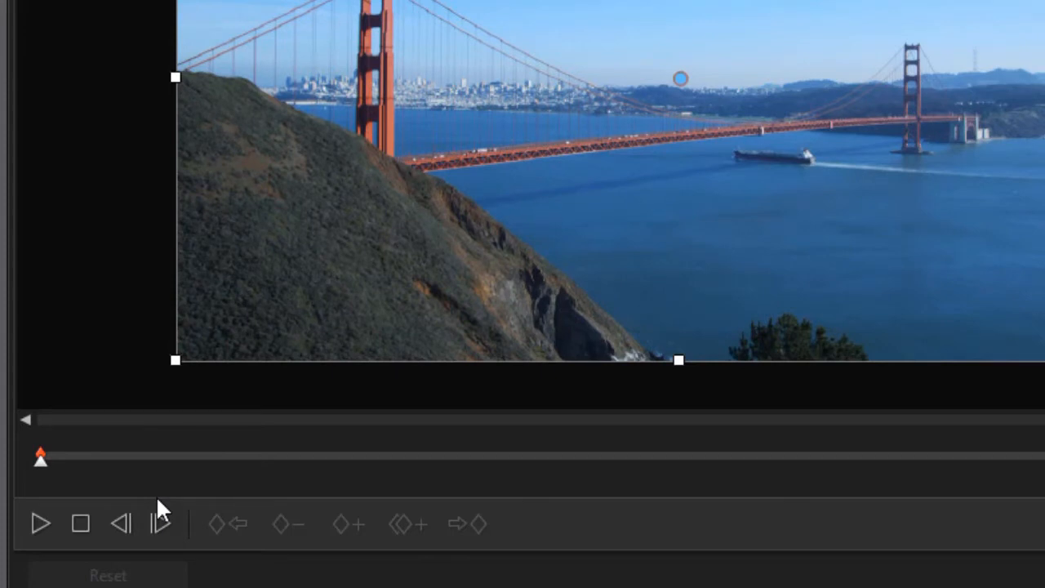
# - Duplicate the previous keyframe at 00;00;02;05 to hold the full frame
pyautogui.click(124, 457)
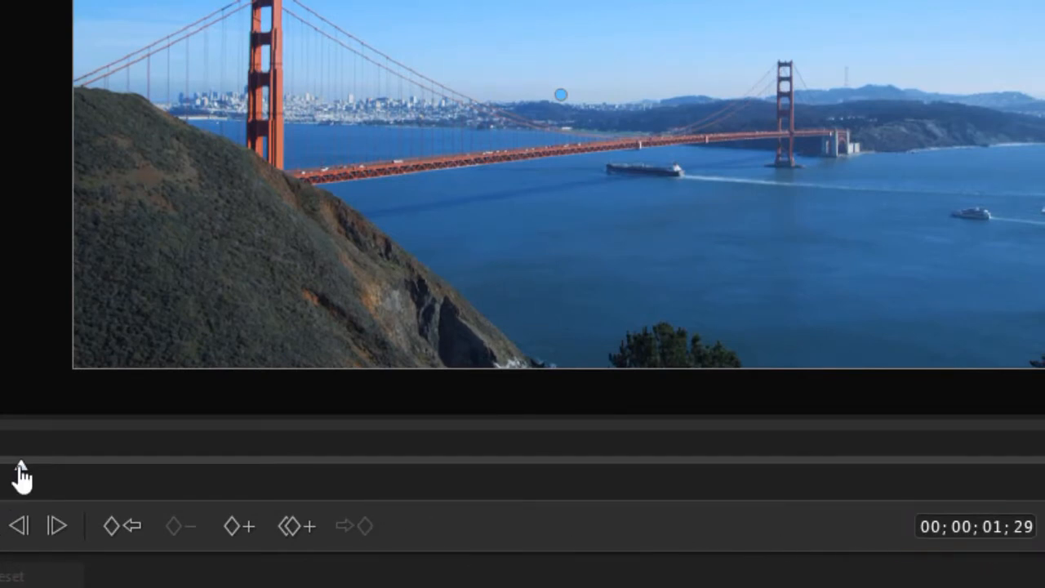
pyautogui.click(19, 529)
pyautogui.click(20, 529)
pyautogui.click(19, 529)
pyautogui.click(19, 529)
pyautogui.moveTo(16, 472); pyautogui.dragTo(34, 483)
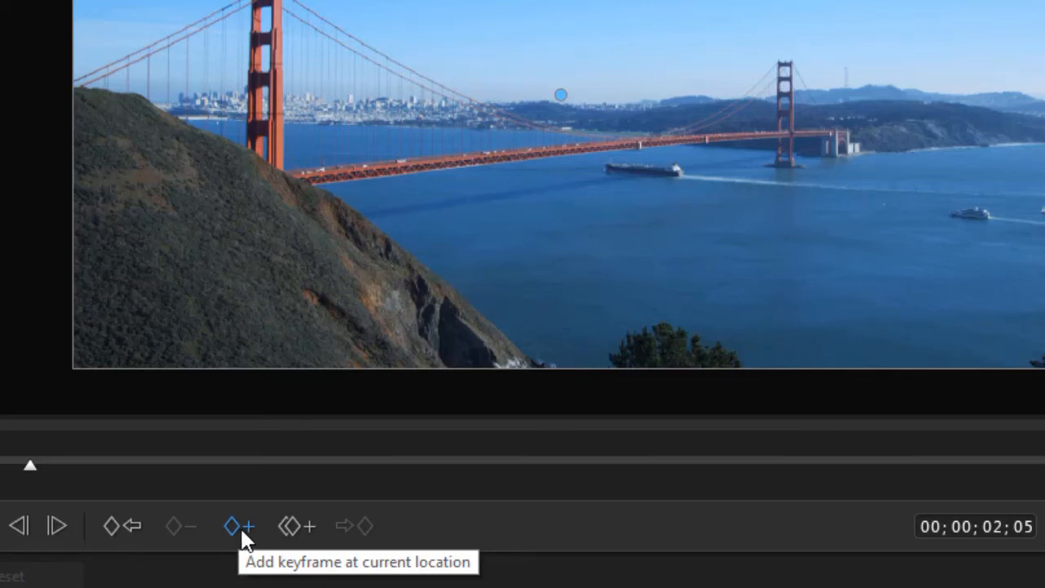
pyautogui.click(298, 529)
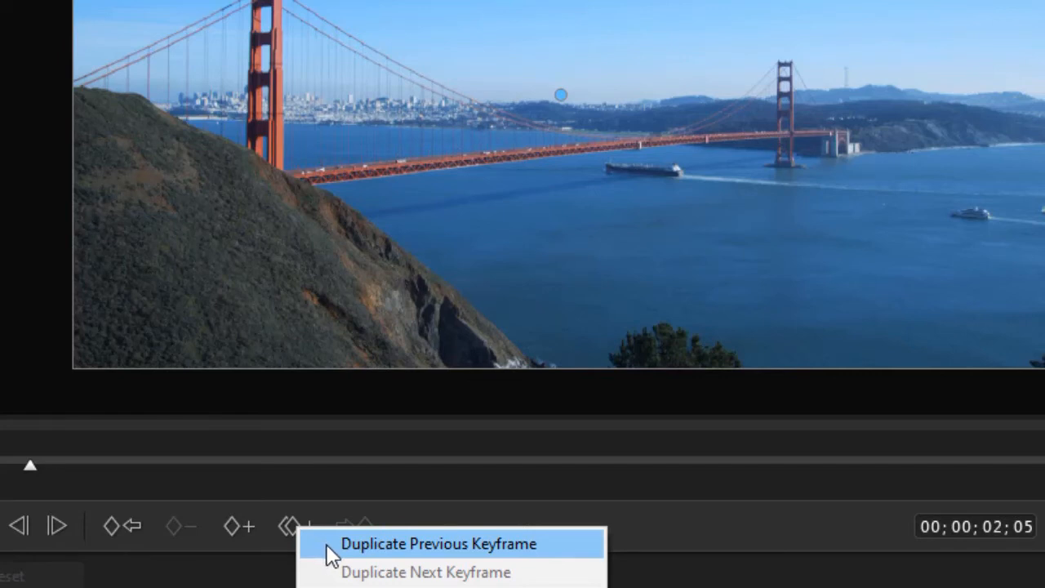
pyautogui.click(369, 548)
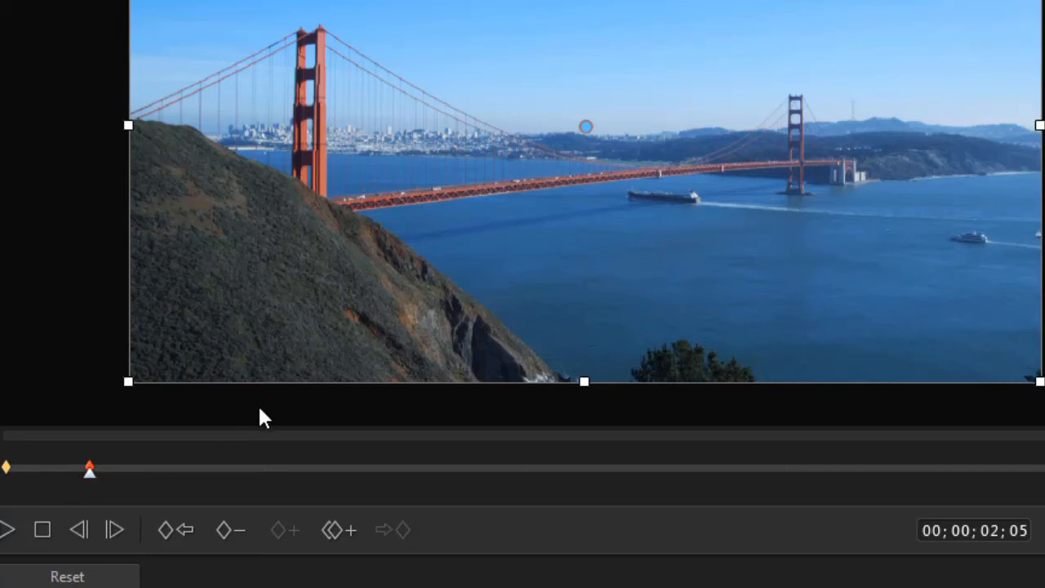
# - Add a keyframe at 00;00;04;26 and shrink the crop frame to a scale of about 0.689
pyautogui.click(194, 471)
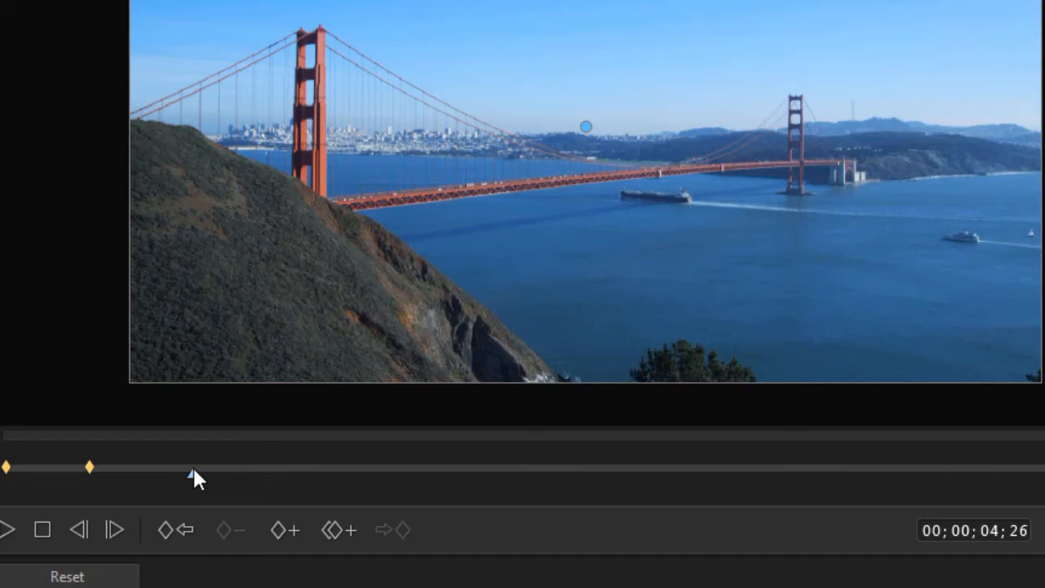
pyautogui.click(282, 530)
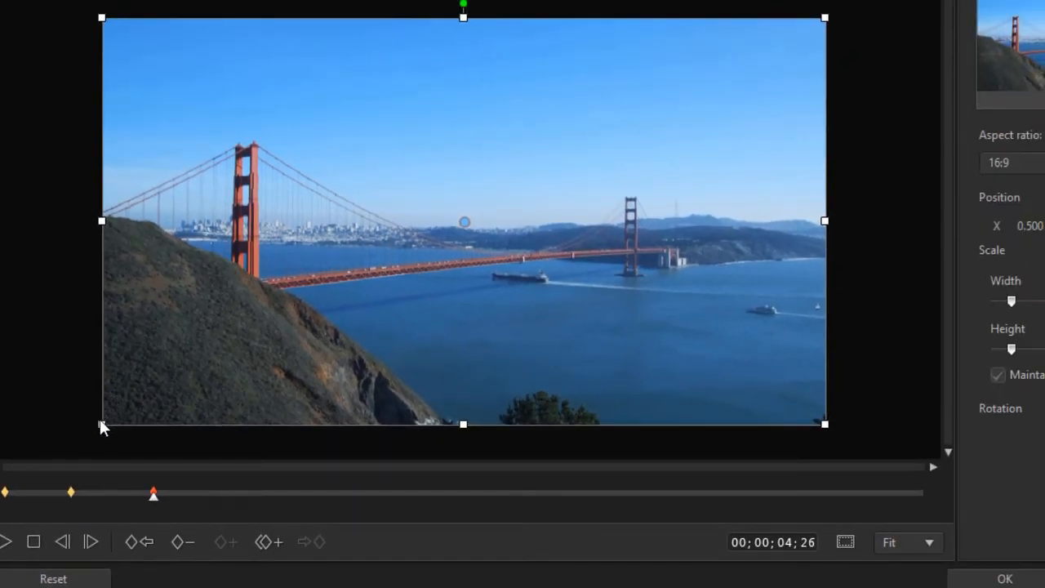
pyautogui.moveTo(99, 424); pyautogui.dragTo(147, 368)
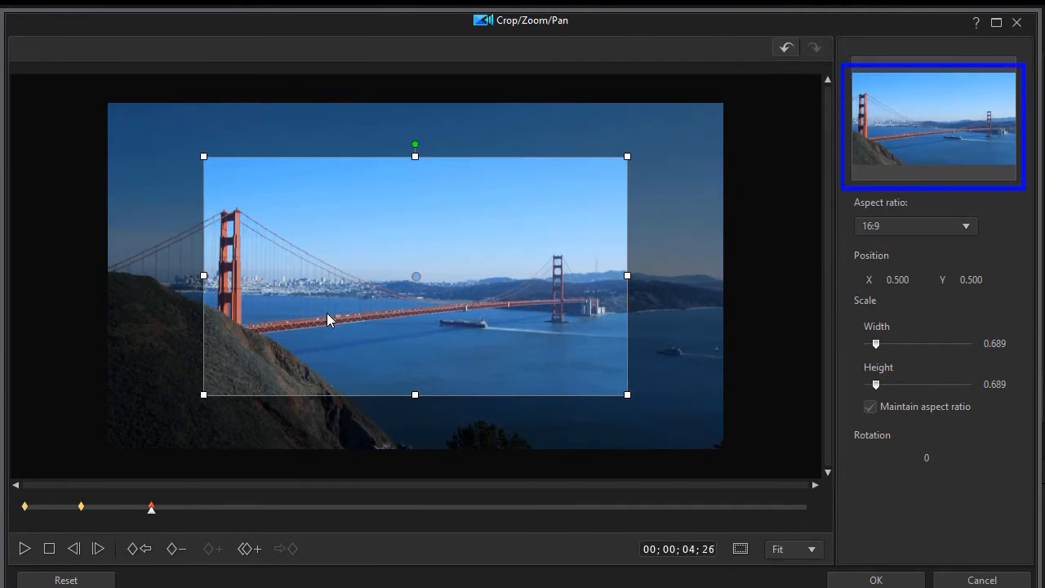
# - Duplicate the previous keyframe at 00;00;07;27 to hold the zoomed-in view
pyautogui.click(230, 508)
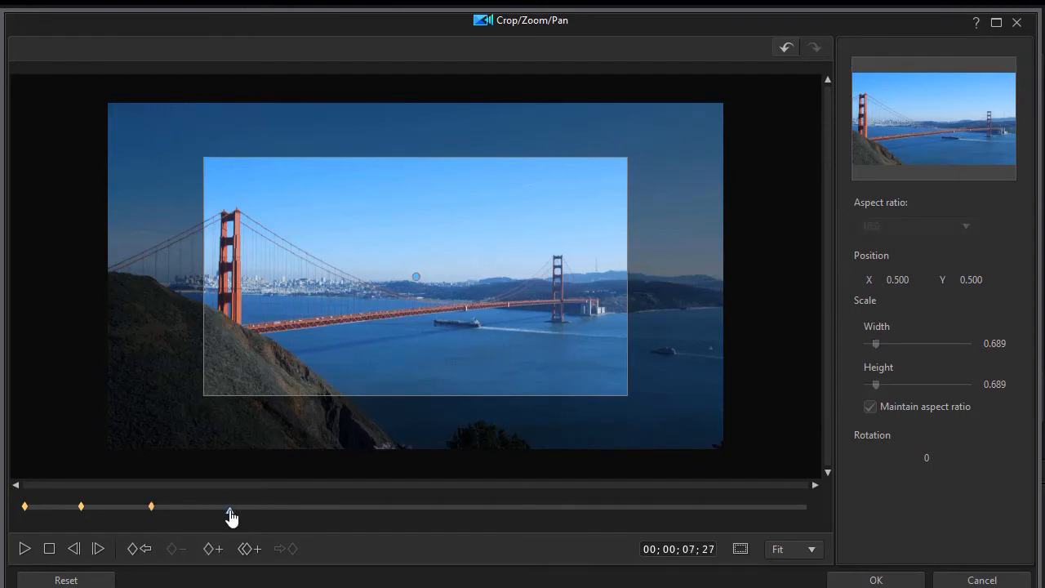
pyautogui.click(248, 550)
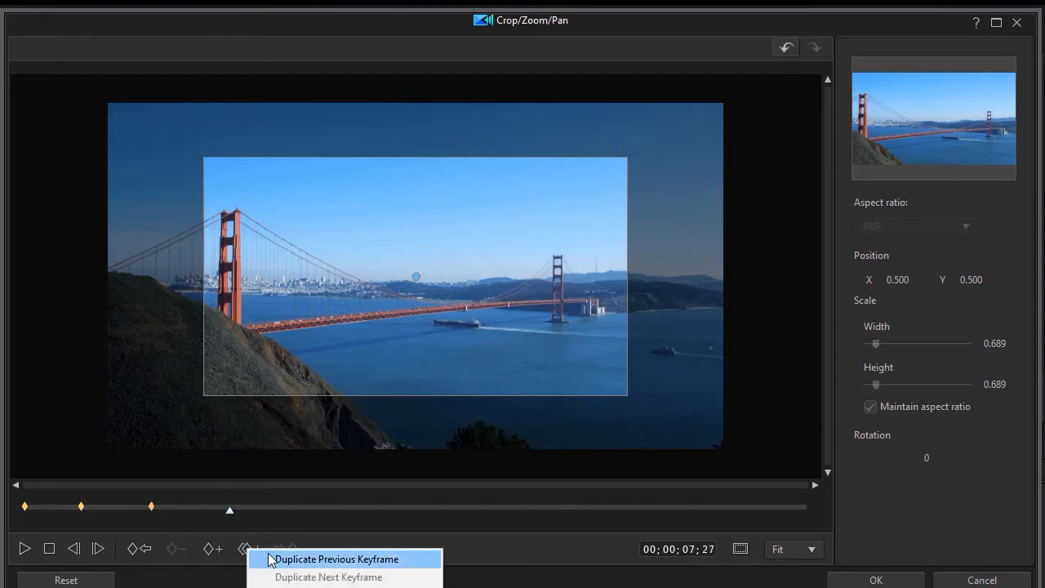
pyautogui.click(276, 558)
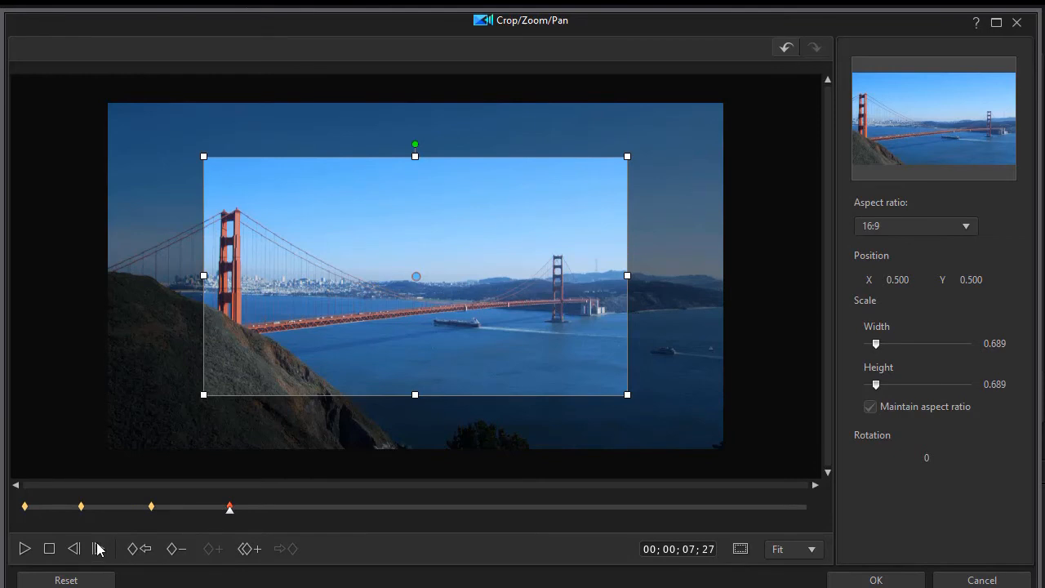
# - Play the zoom animation from the beginning past the fourth keyframe, then pause it
pyautogui.click(49, 549)
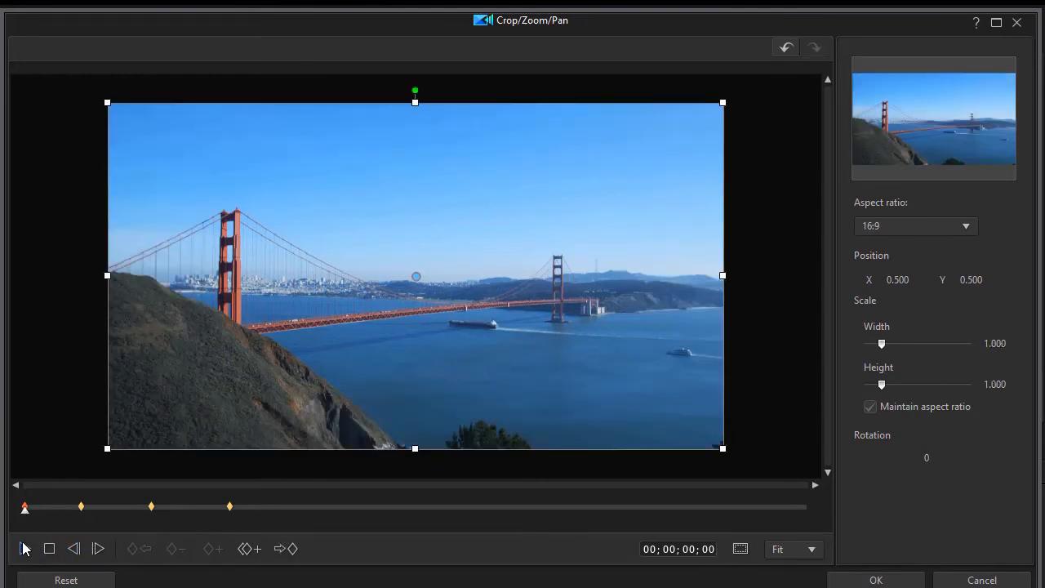
pyautogui.click(25, 549)
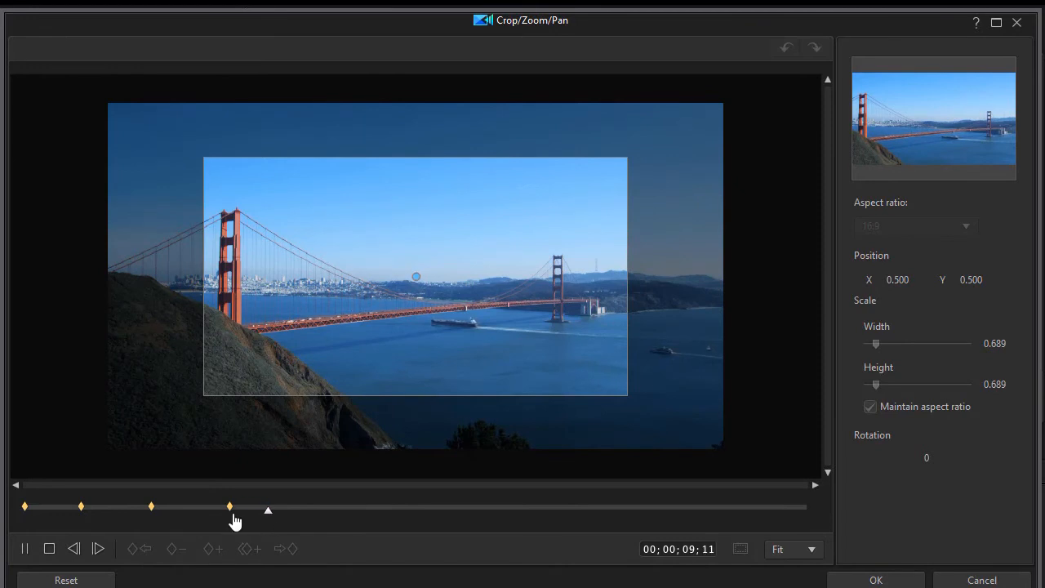
pyautogui.click(25, 549)
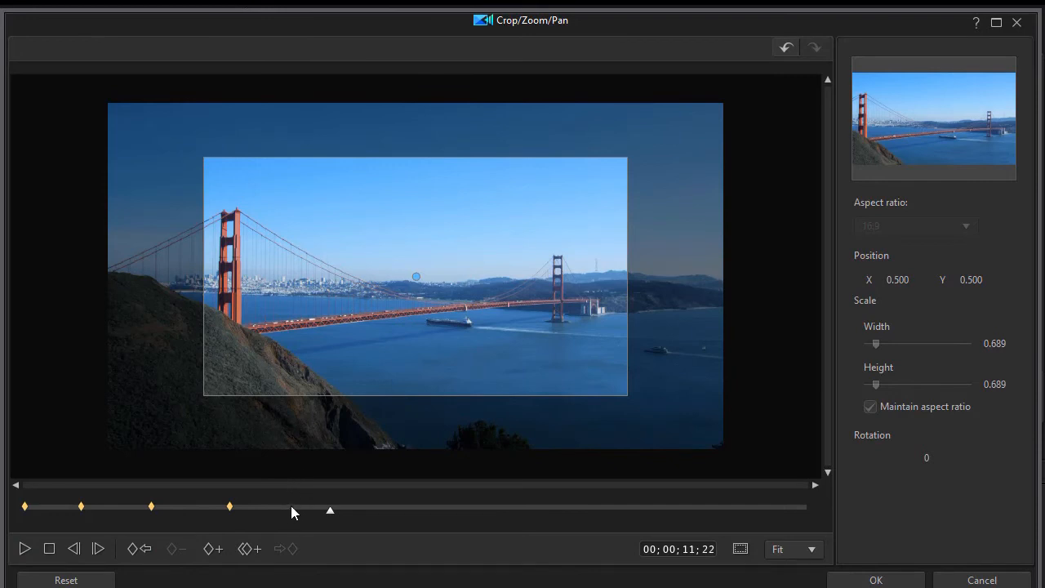
# - Add a keyframe at 00;00;10;08 with the crop frame panned left to about X 0.357, and another holding that view at 00;00;13;11
pyautogui.click(291, 507)
pyautogui.click(211, 549)
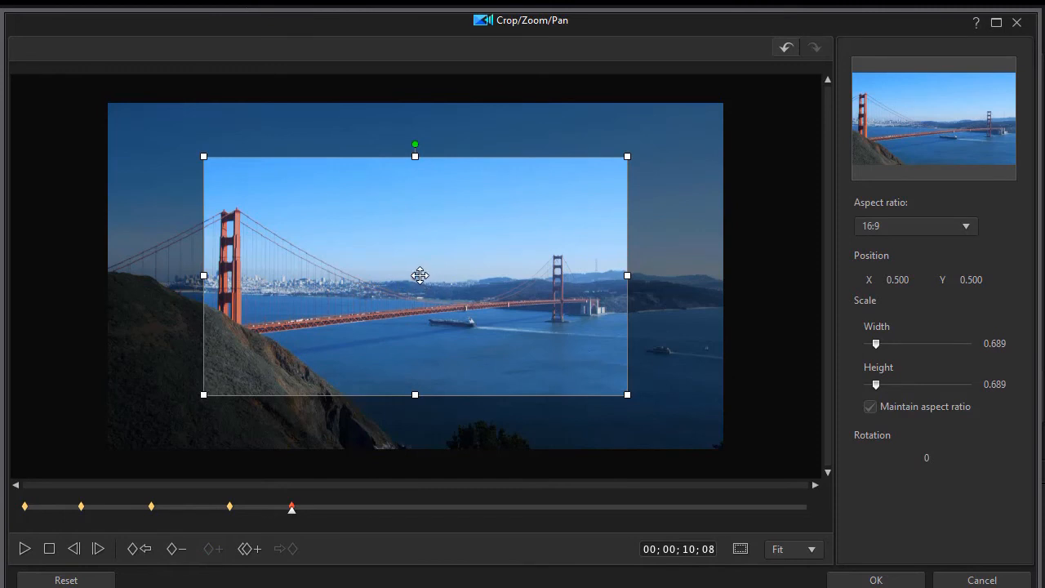
pyautogui.moveTo(418, 275); pyautogui.dragTo(334, 276)
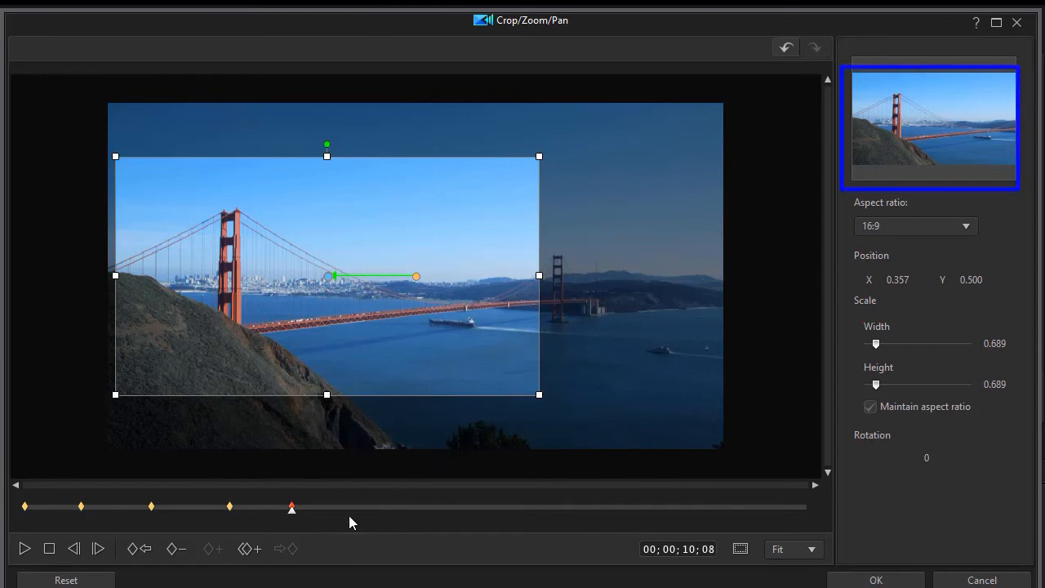
pyautogui.click(372, 507)
pyautogui.click(212, 549)
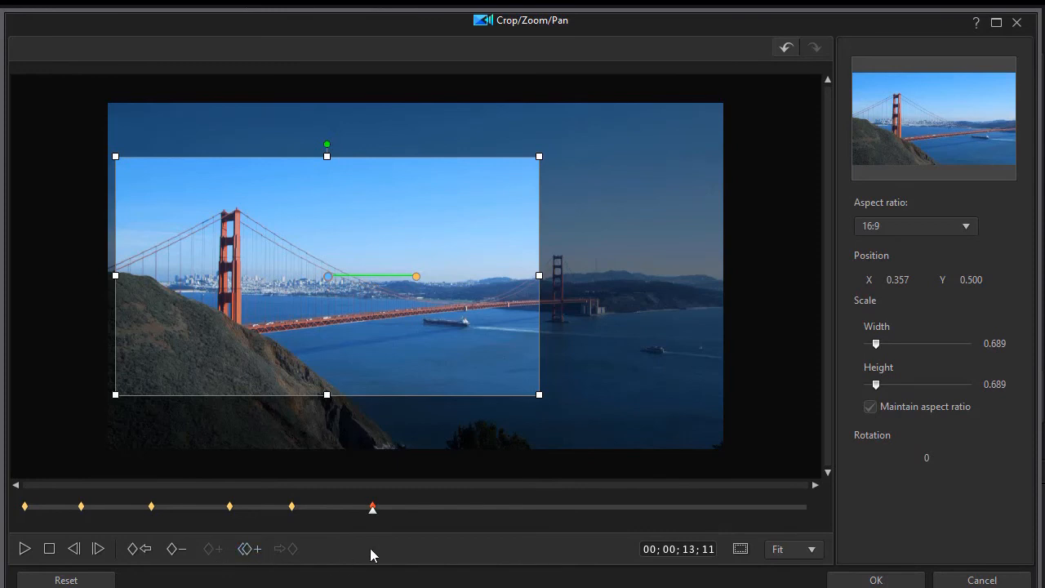
# - Add a keyframe at 00;00;15;25, pan the crop frame right to about X 0.630 and shrink it to a scale of about 0.392
pyautogui.click(438, 506)
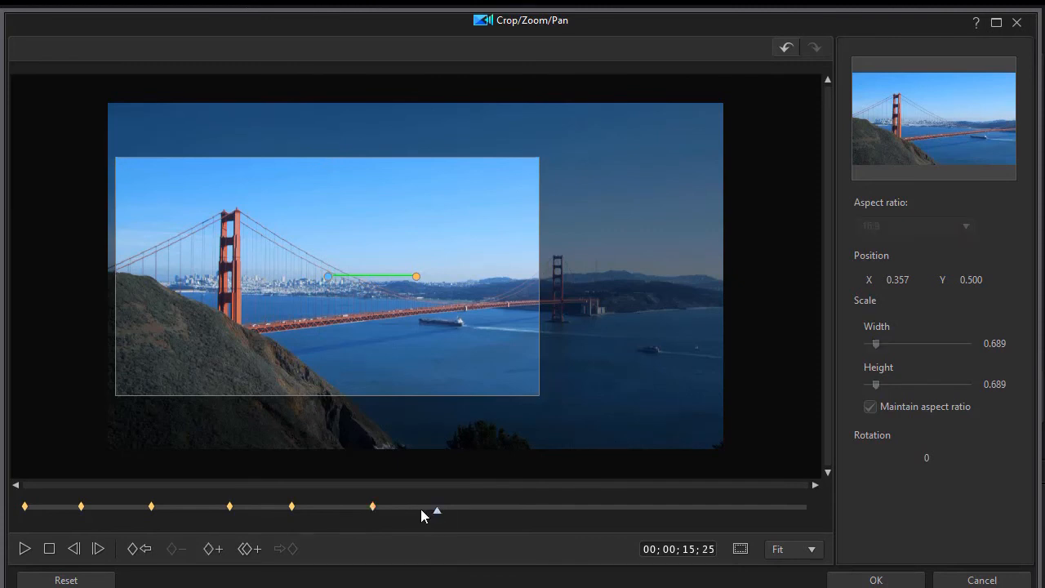
pyautogui.click(213, 549)
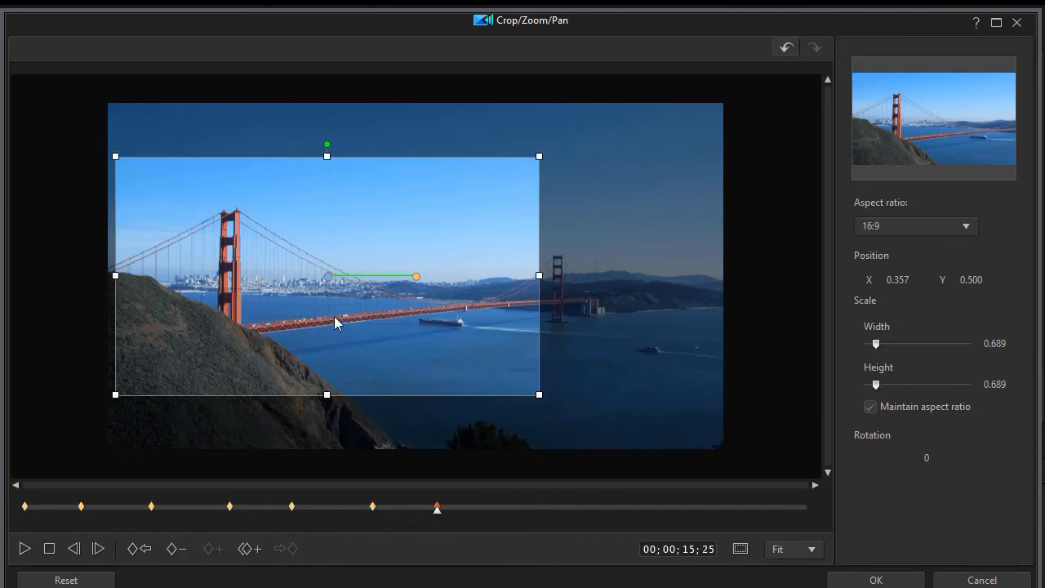
pyautogui.moveTo(324, 280); pyautogui.dragTo(496, 280)
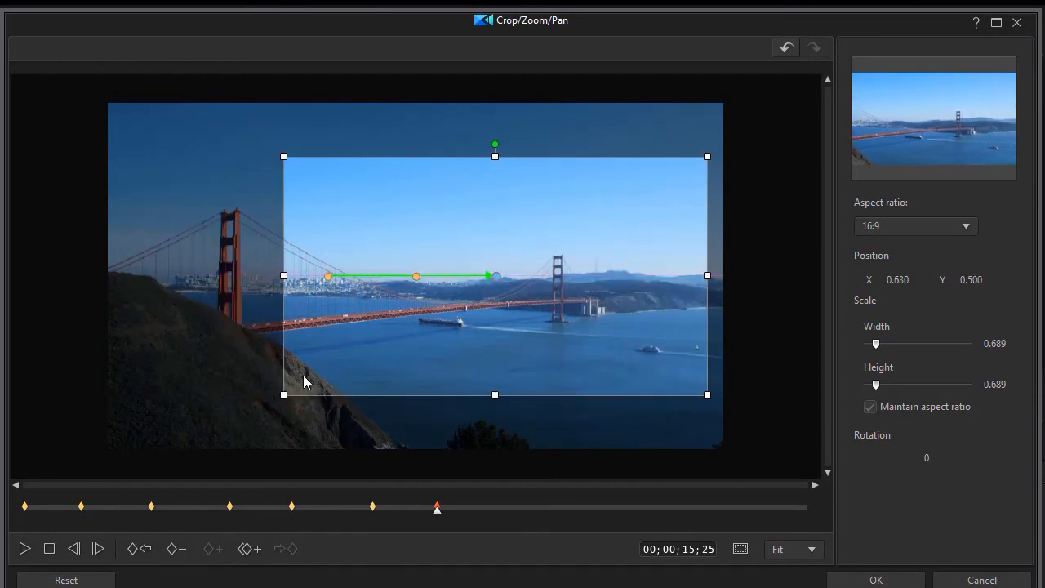
pyautogui.moveTo(283, 395); pyautogui.dragTo(355, 344)
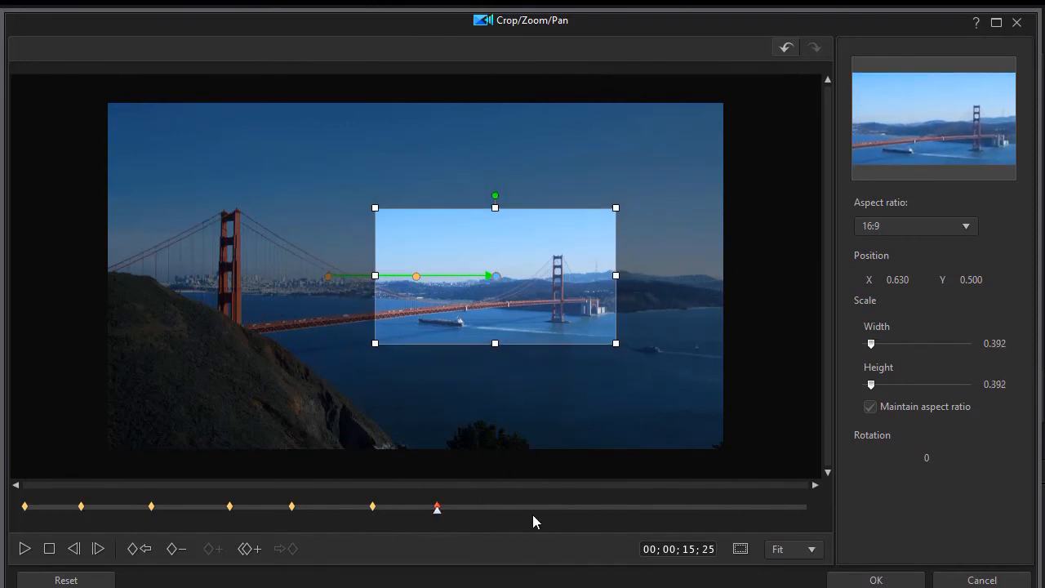
# - Play the complete zoom and pan animation from the beginning
pyautogui.click(49, 549)
pyautogui.click(24, 548)
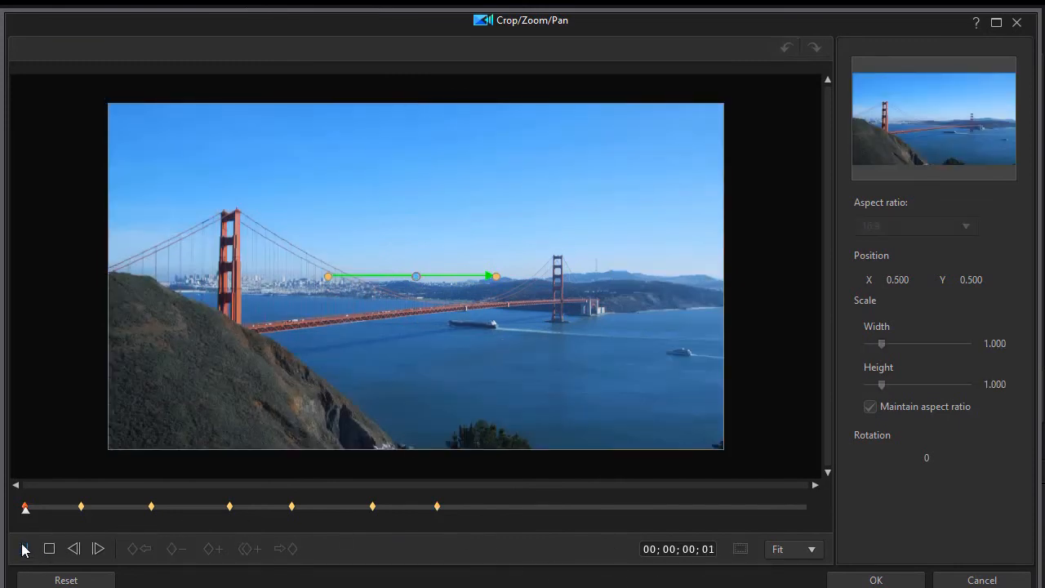